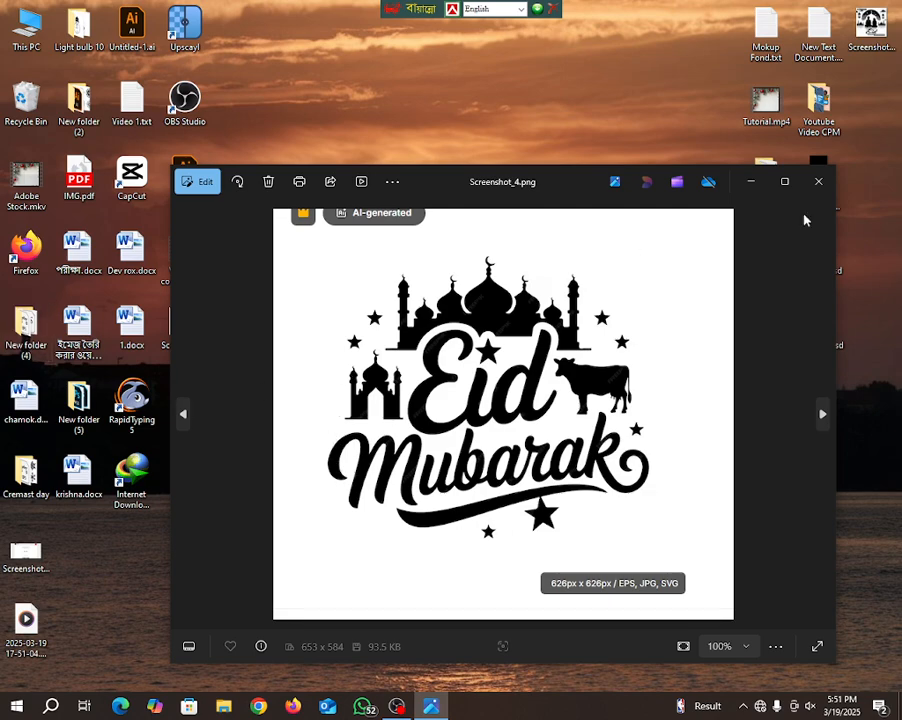
- Minimize the image viewer and launch Adobe Illustrator CC 2019
{"action": "left_click", "coordinate": [757, 184]}
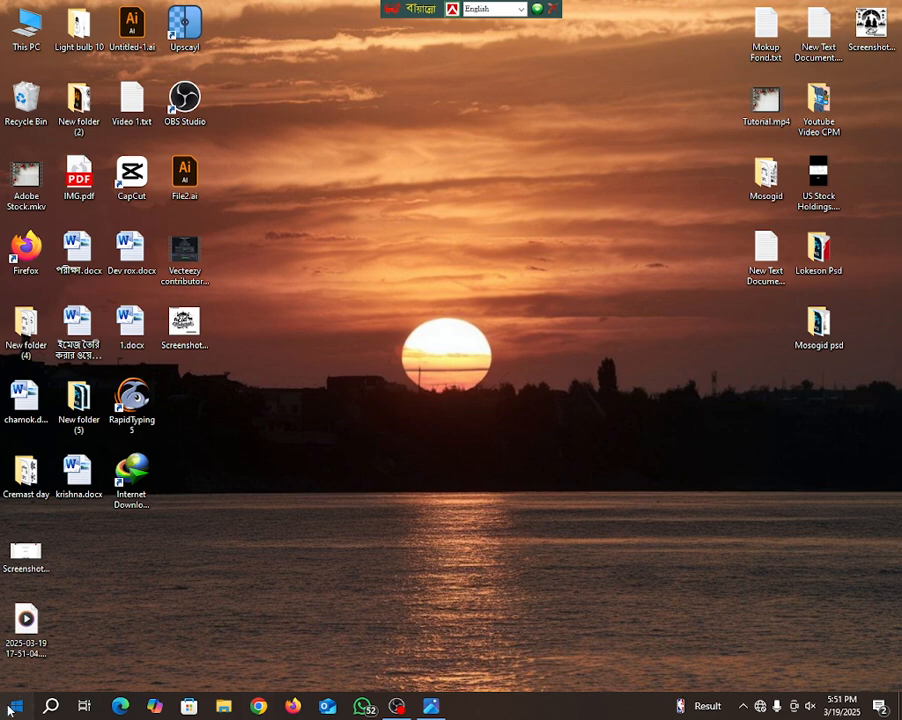
{"action": "left_click", "coordinate": [14, 712]}
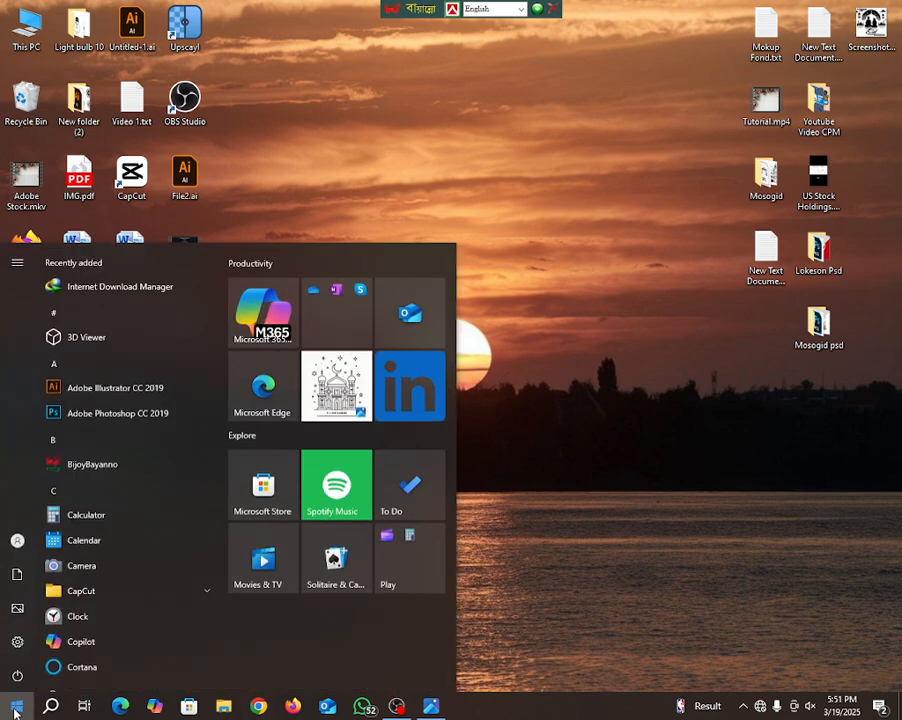
{"action": "left_click", "coordinate": [119, 391]}
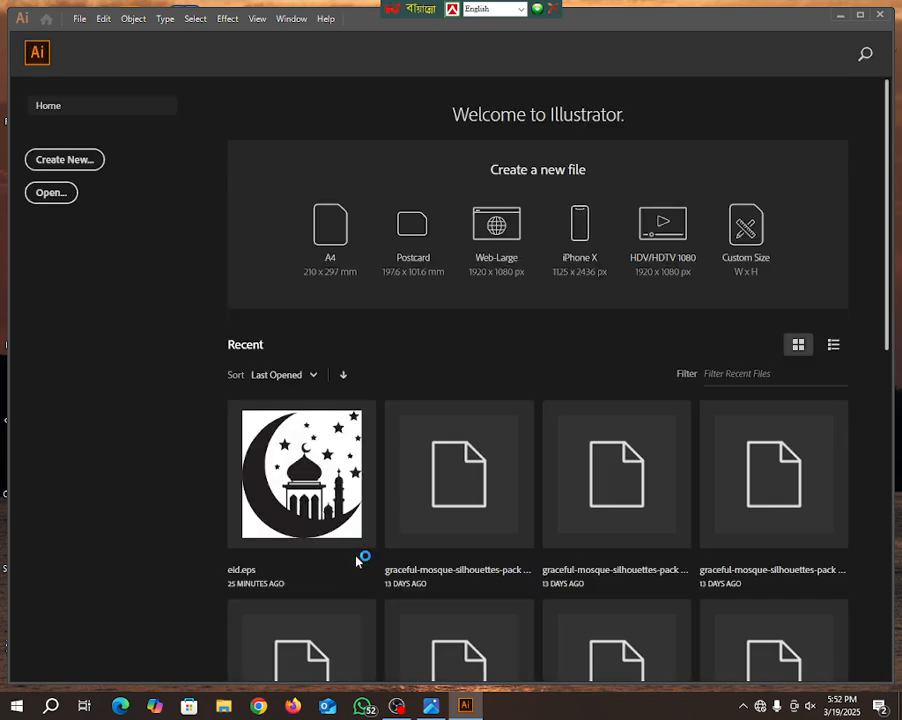
- Open "Ramadhan Kareem Mosque and crescent with stars on white background vector illustration (1).jpeg" from the svg folder in Downloads
{"action": "left_click", "coordinate": [60, 197]}
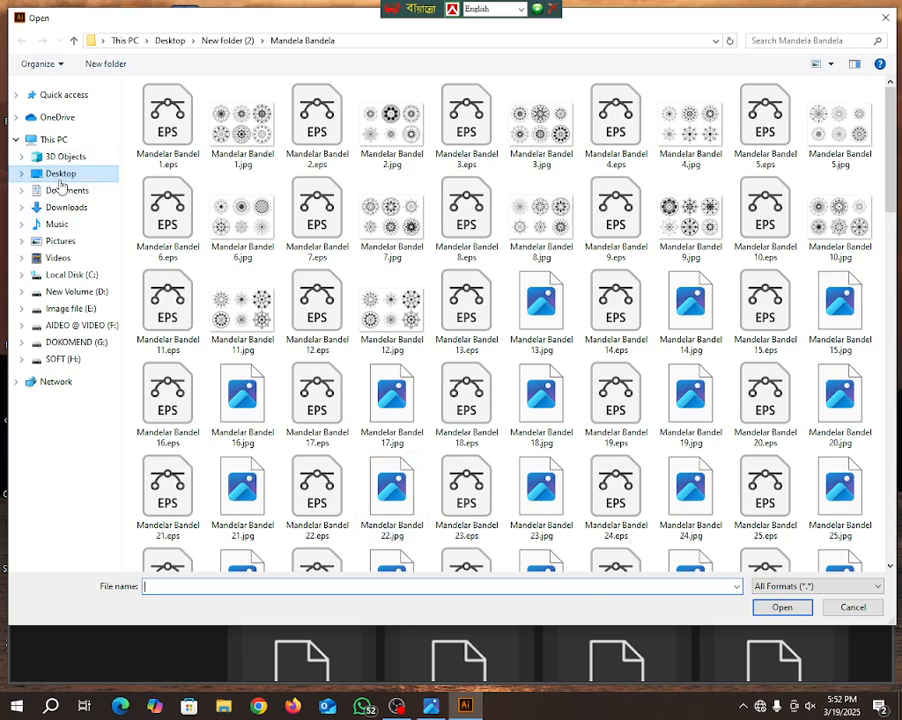
{"action": "left_click", "coordinate": [62, 208]}
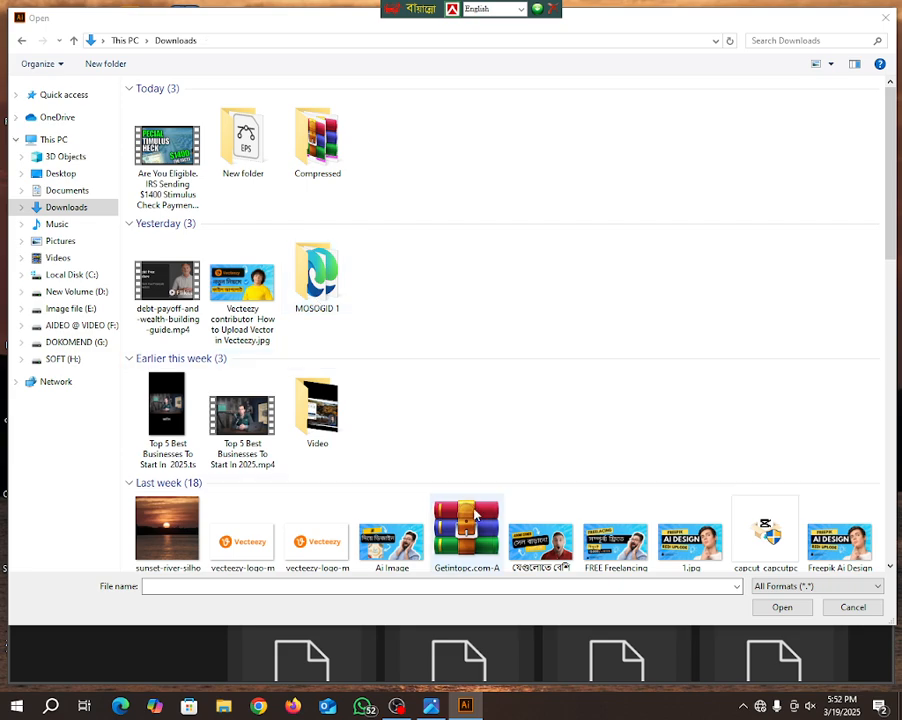
{"action": "scroll", "coordinate": [894, 181], "scroll_direction": "down", "scroll_amount": 3}
{"action": "left_click", "coordinate": [890, 181]}
{"action": "left_click_drag", "start_coordinate": [896, 180], "coordinate": [892, 178]}
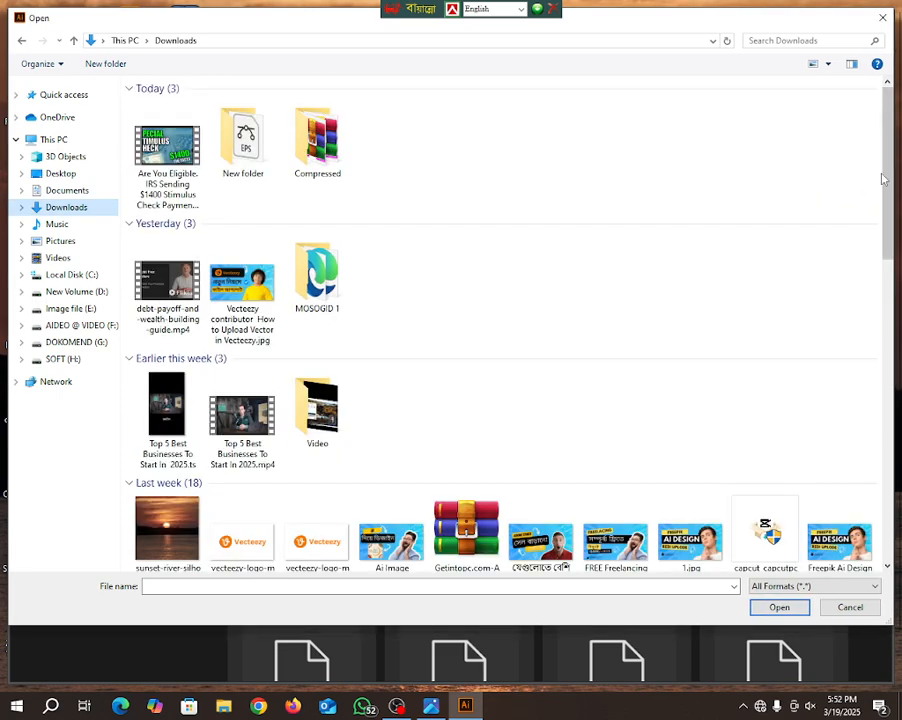
{"action": "scroll", "coordinate": [886, 175], "scroll_direction": "down", "scroll_amount": 3}
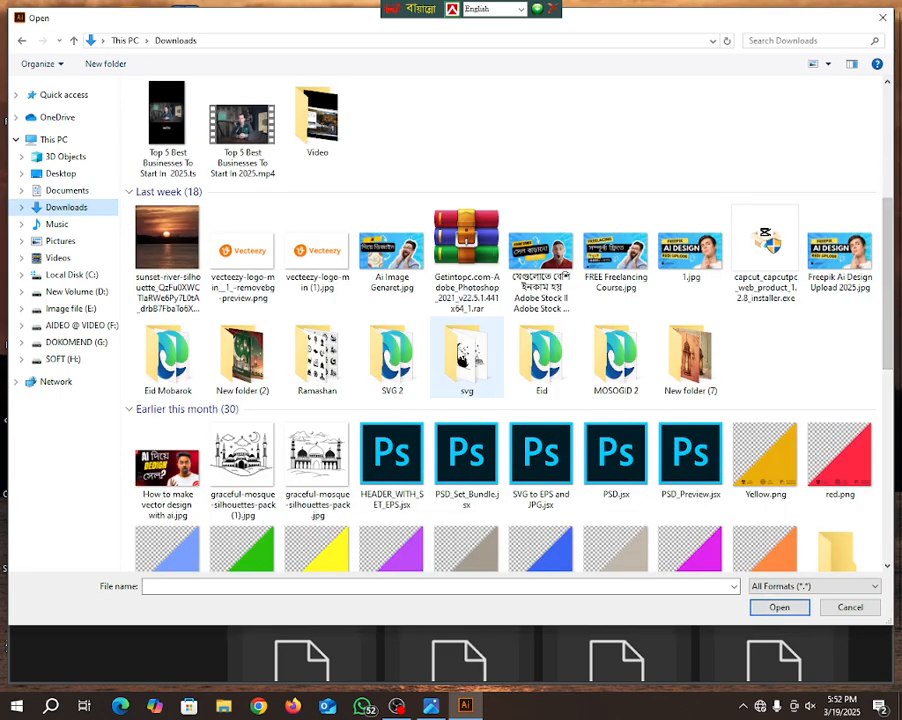
{"action": "double_click", "coordinate": [460, 354]}
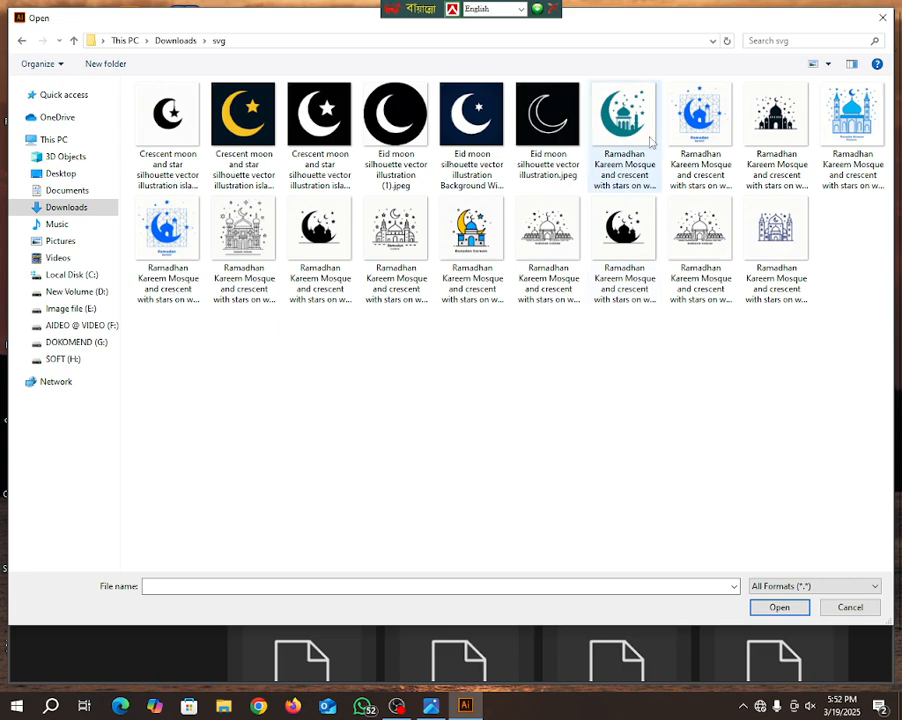
{"action": "left_click", "coordinate": [700, 125]}
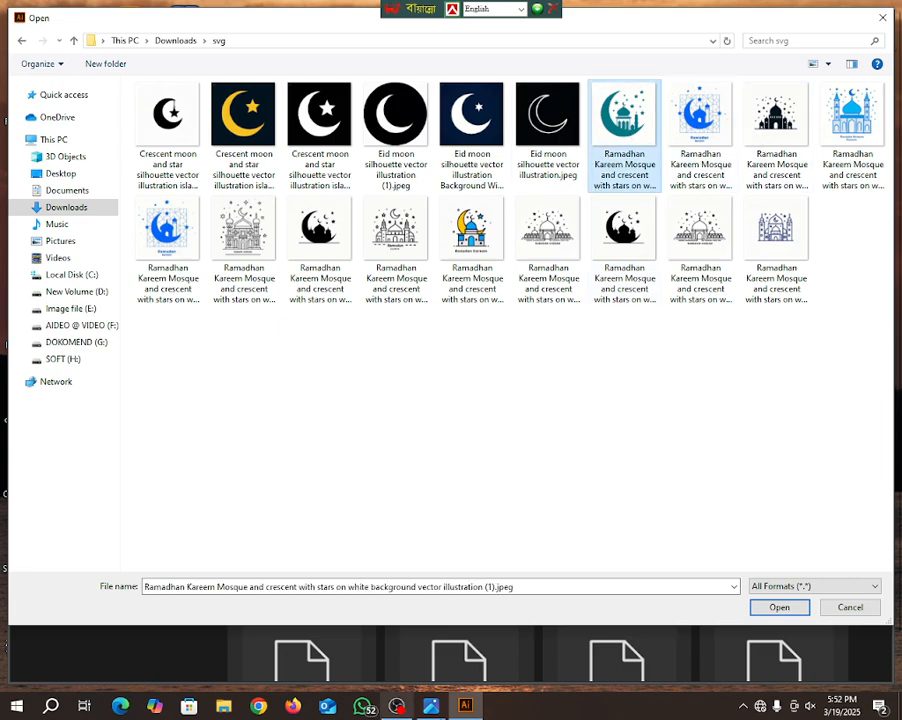
{"action": "left_click", "coordinate": [762, 606]}
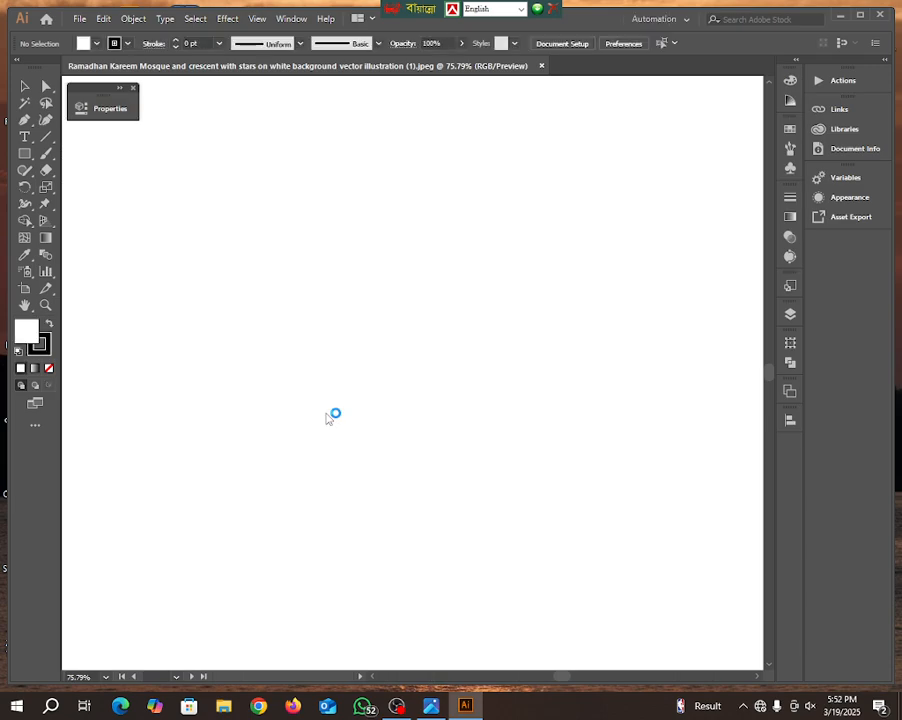
- Scale the mosque and crescent image down to about 498 by 472 pt and position it centrally within the artboard
{"action": "scroll", "coordinate": [370, 449], "scroll_direction": "down", "scroll_amount": 2}
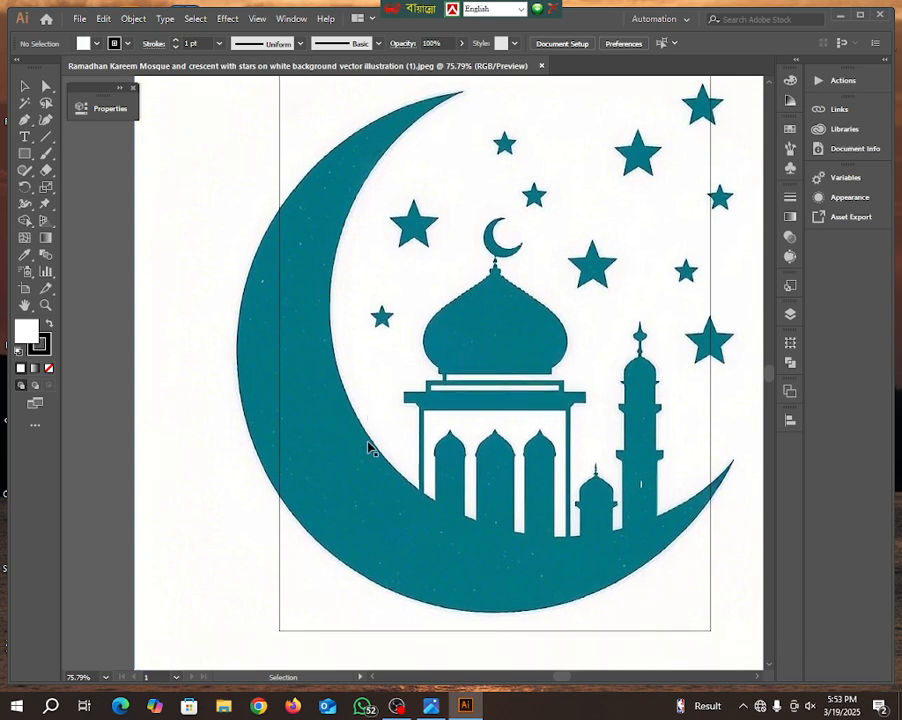
{"action": "scroll", "coordinate": [229, 513], "scroll_direction": "down", "scroll_amount": 5}
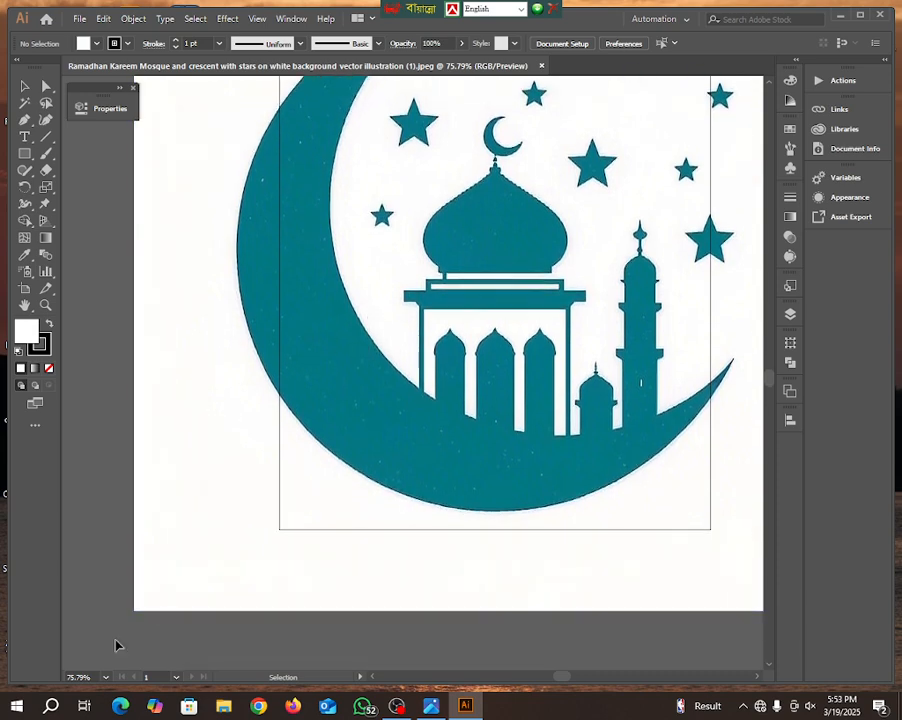
{"action": "left_click", "coordinate": [137, 609]}
{"action": "left_click_drag", "start_coordinate": [137, 609], "coordinate": [462, 316]}
{"action": "left_click_drag", "start_coordinate": [553, 205], "coordinate": [158, 449]}
{"action": "left_click_drag", "start_coordinate": [461, 562], "coordinate": [398, 466]}
{"action": "left_click_drag", "start_coordinate": [264, 406], "coordinate": [466, 400]}
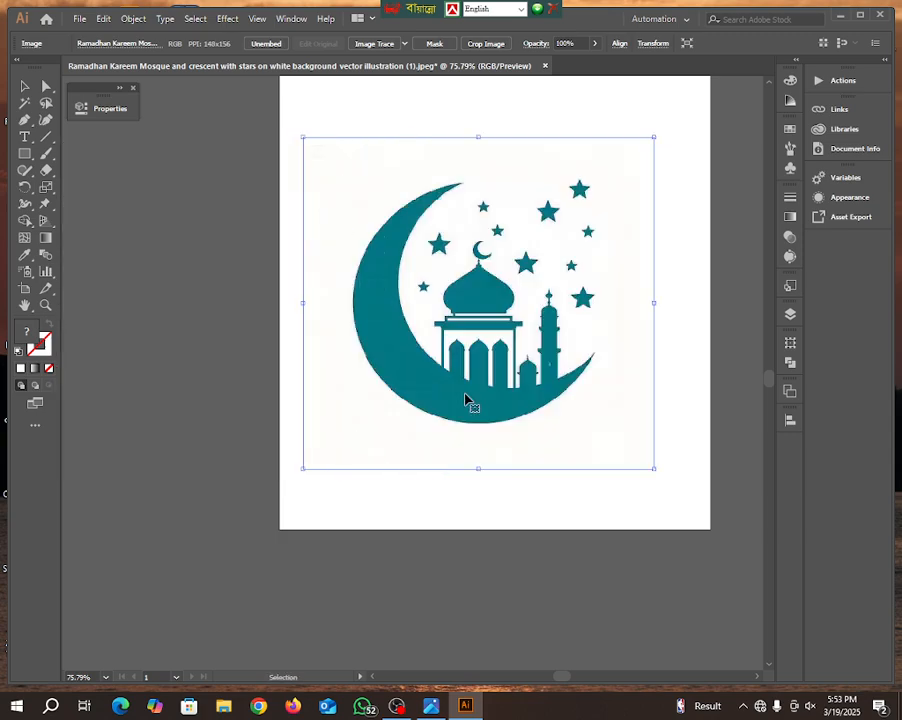
- Trace the mosque image using Image Trace in Black and White mode with the preview on
{"action": "left_click", "coordinate": [312, 576]}
{"action": "left_click", "coordinate": [393, 446]}
{"action": "left_click", "coordinate": [296, 19]}
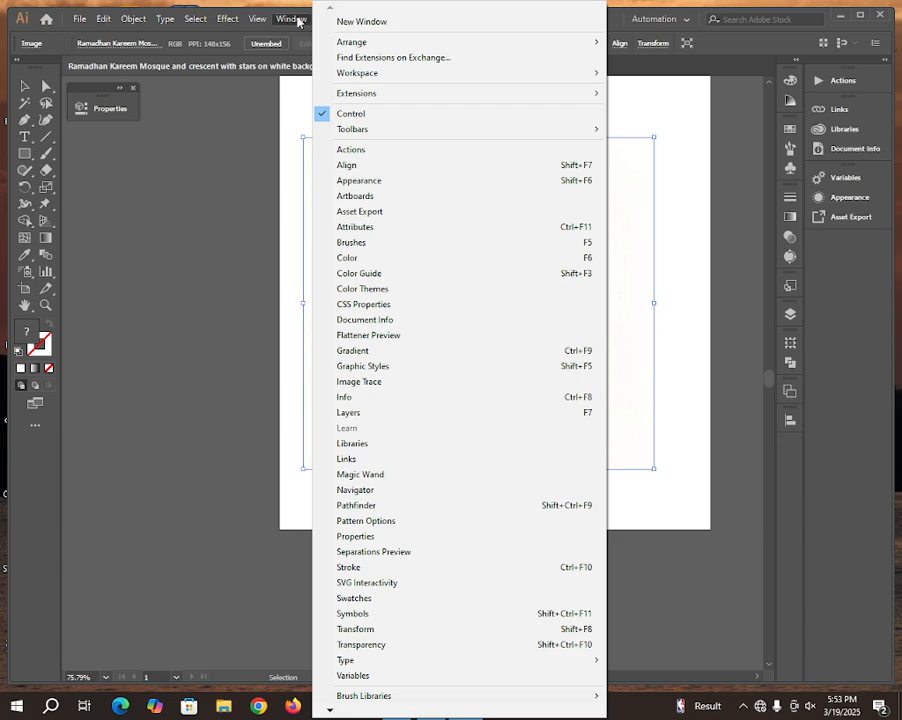
{"action": "left_click", "coordinate": [297, 19]}
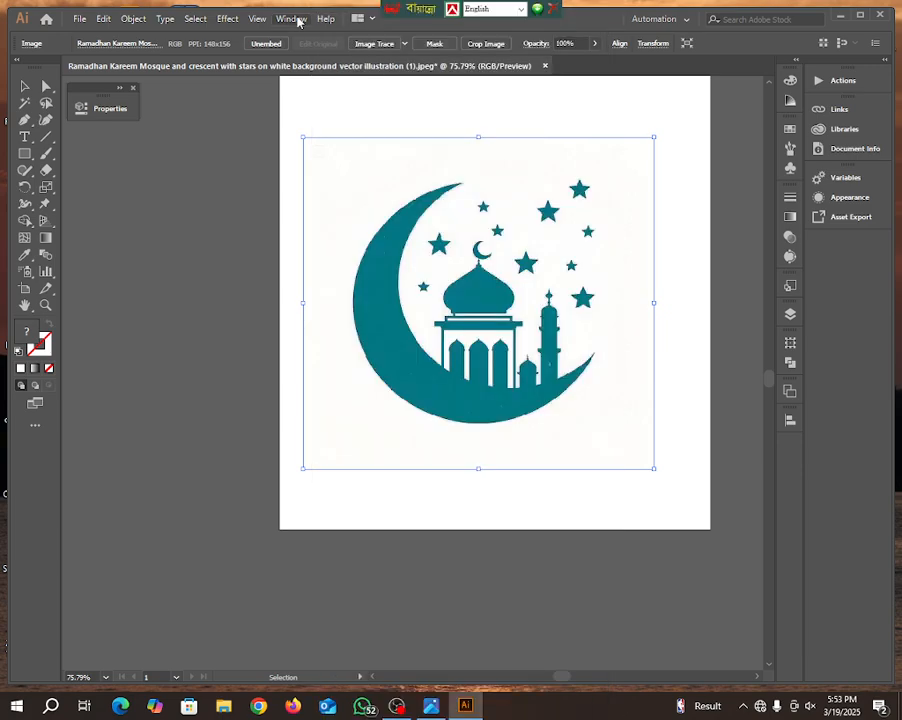
{"action": "left_click", "coordinate": [297, 19]}
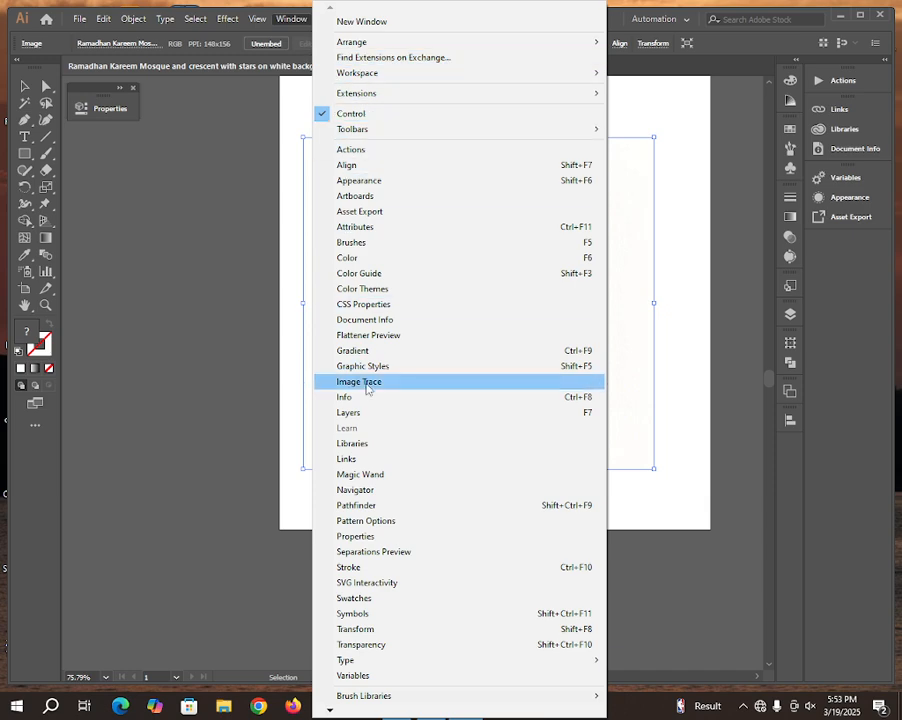
{"action": "left_click", "coordinate": [367, 388]}
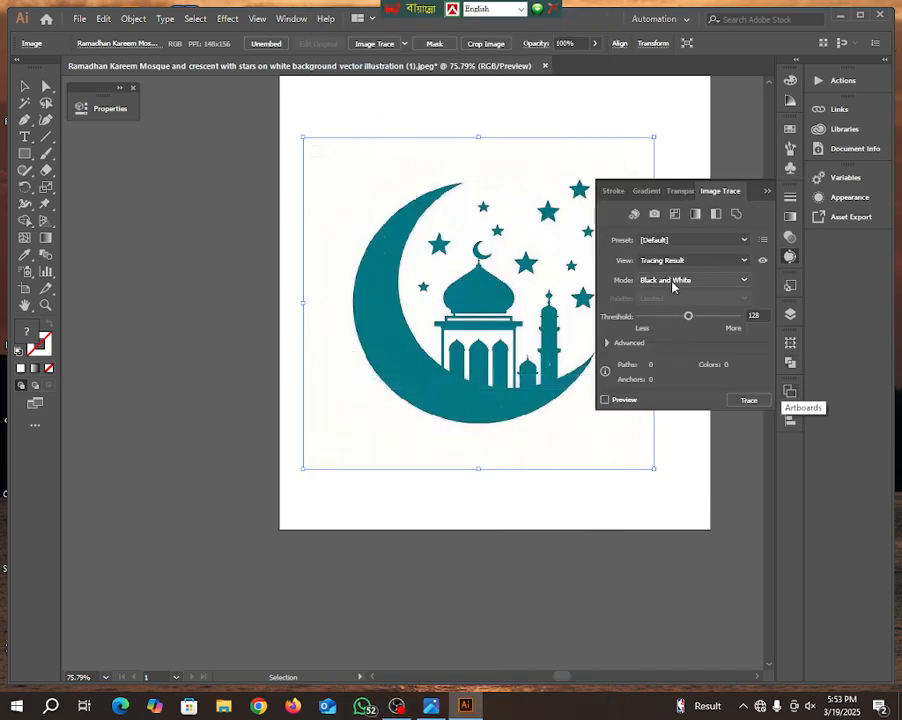
{"action": "left_click", "coordinate": [673, 284]}
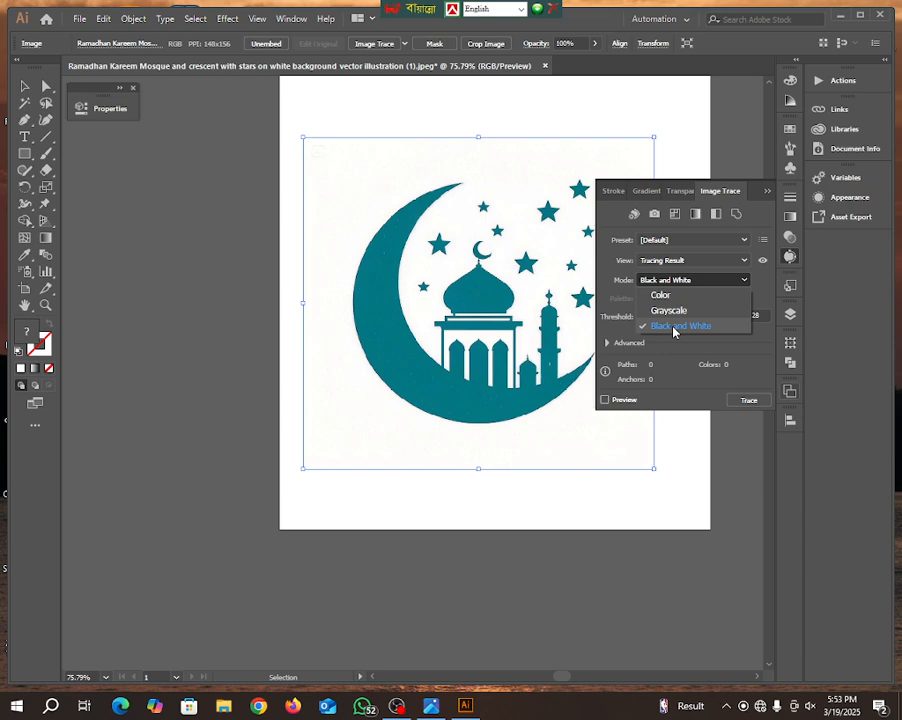
{"action": "left_click", "coordinate": [673, 327]}
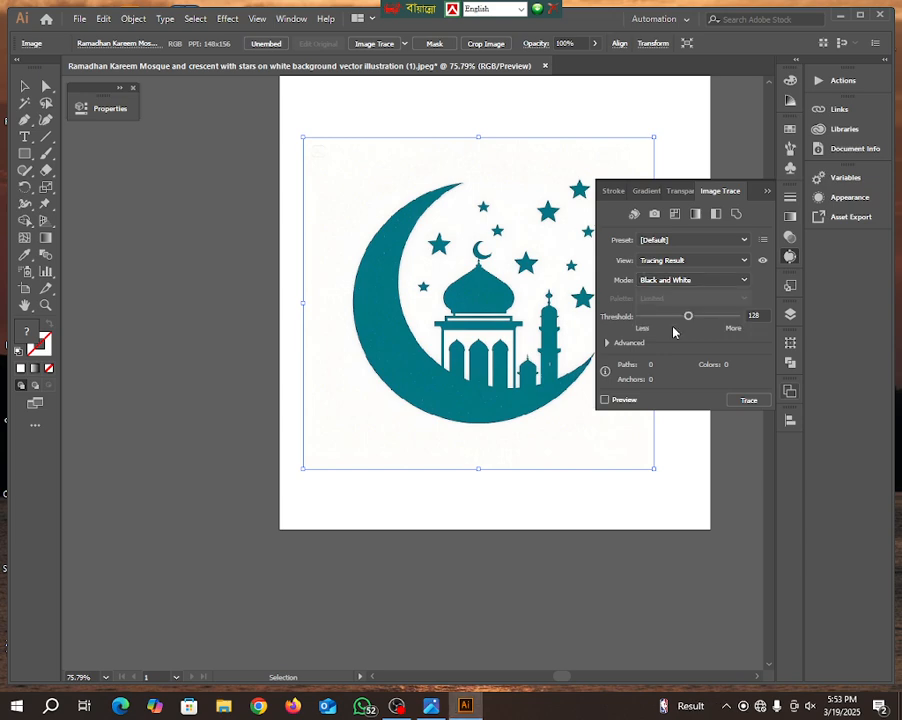
{"action": "left_click", "coordinate": [604, 400]}
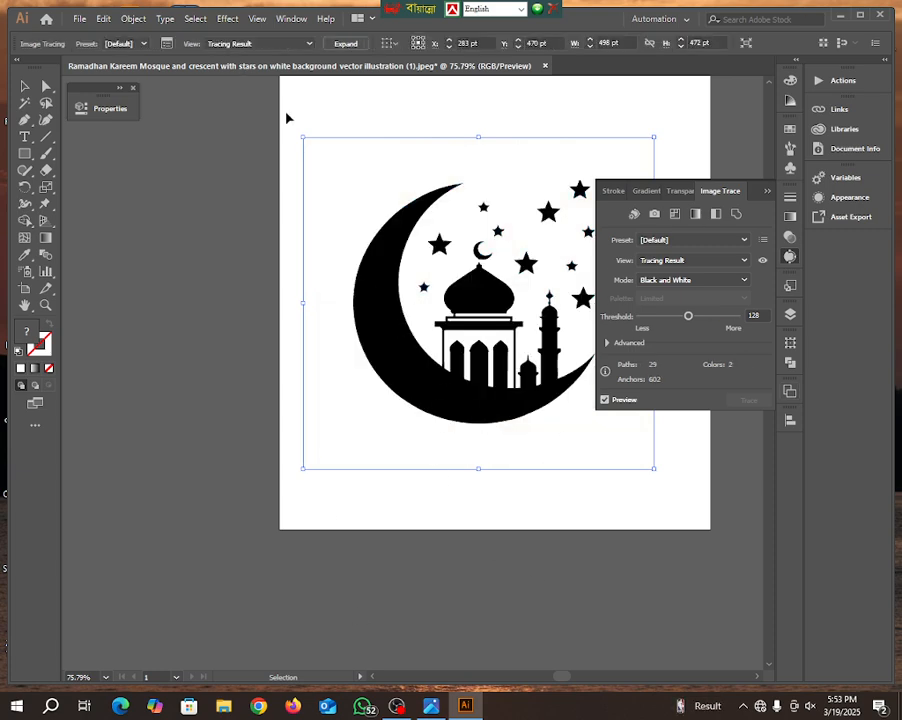
- Expand the traced image into vector paths and ungroup them
{"action": "left_click", "coordinate": [344, 45]}
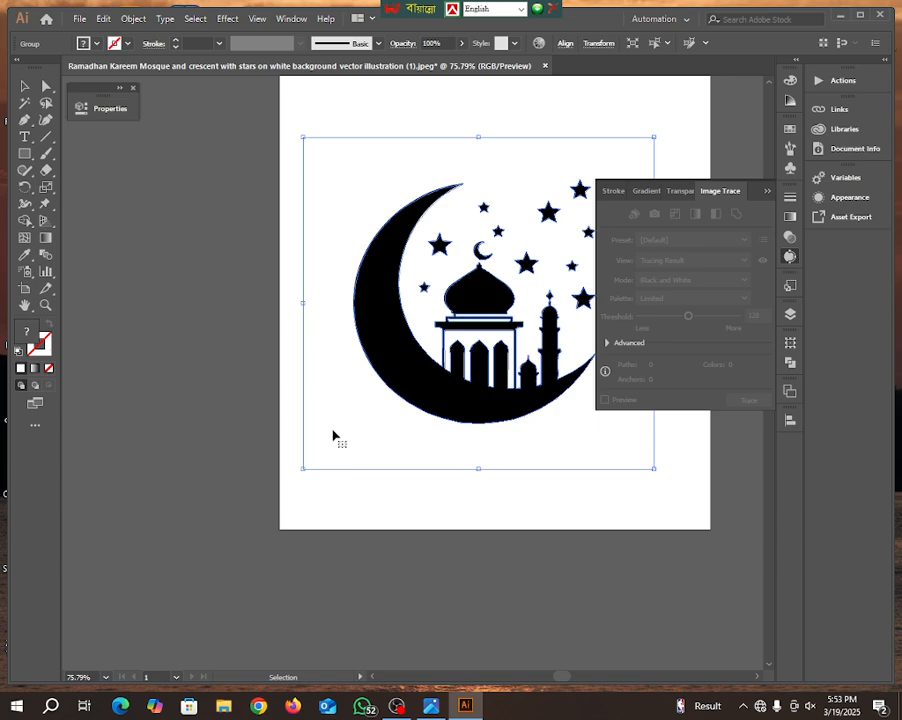
{"action": "left_click", "coordinate": [766, 192]}
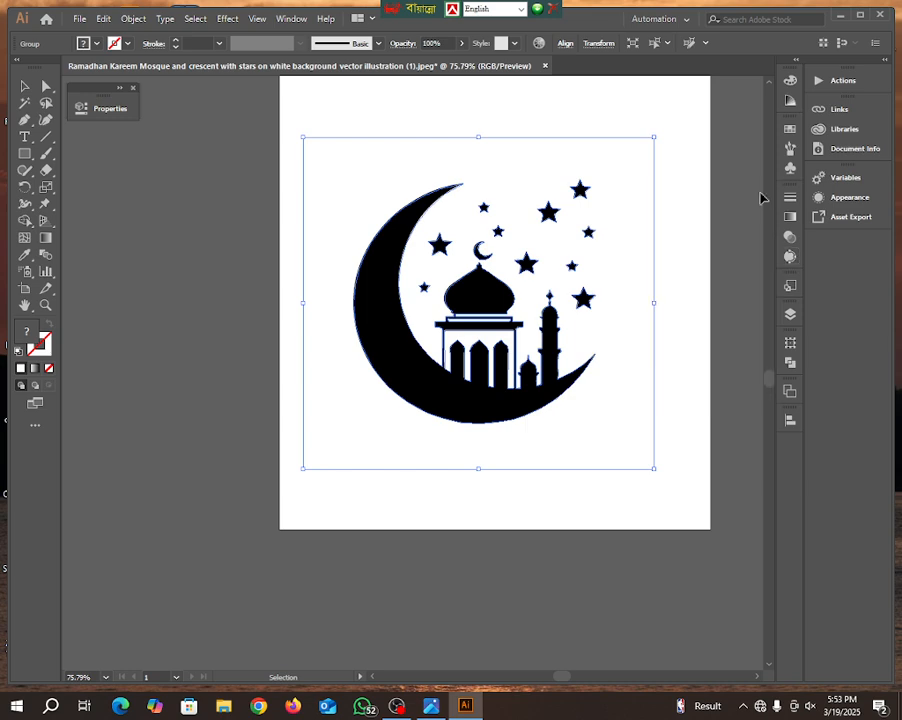
{"action": "right_click", "coordinate": [416, 241]}
{"action": "left_click", "coordinate": [440, 356]}
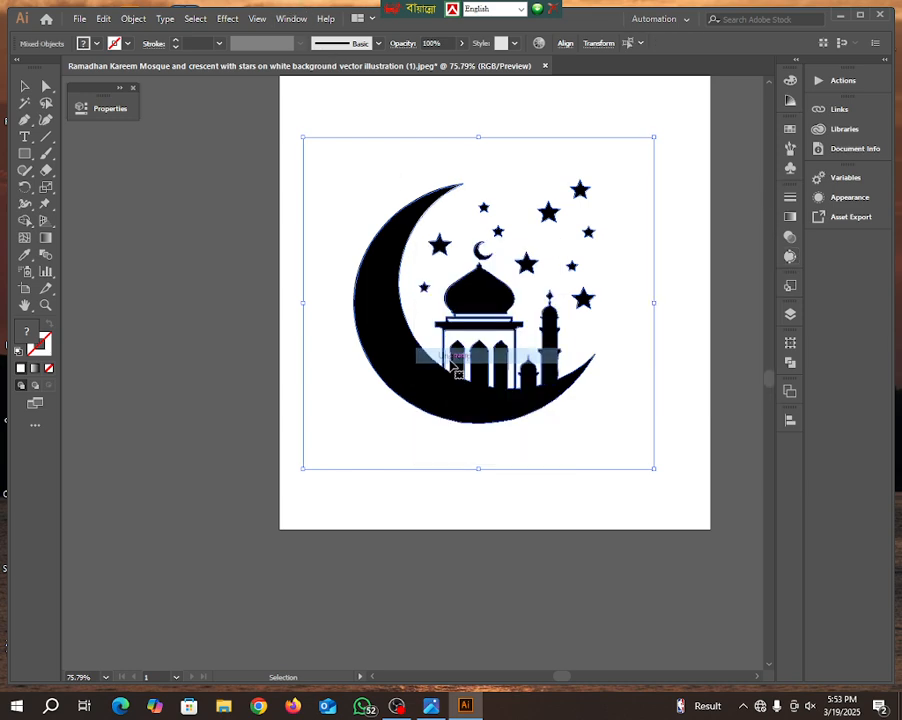
{"action": "left_click", "coordinate": [420, 625]}
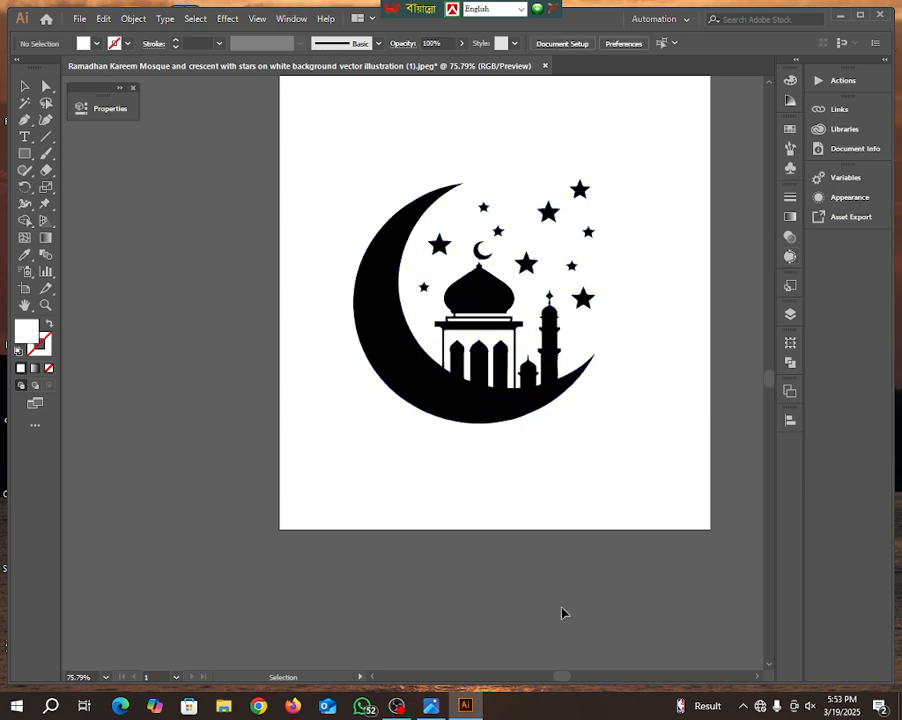
- Select all white areas of the traced artwork with the Magic Wand and delete them
{"action": "left_click", "coordinate": [26, 103]}
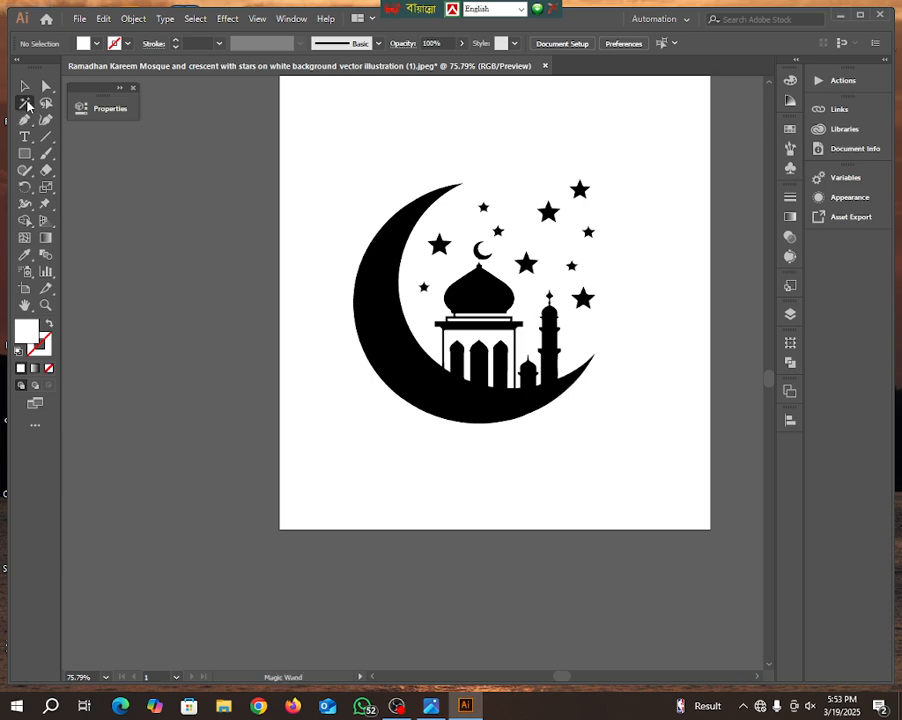
{"action": "left_click", "coordinate": [395, 207]}
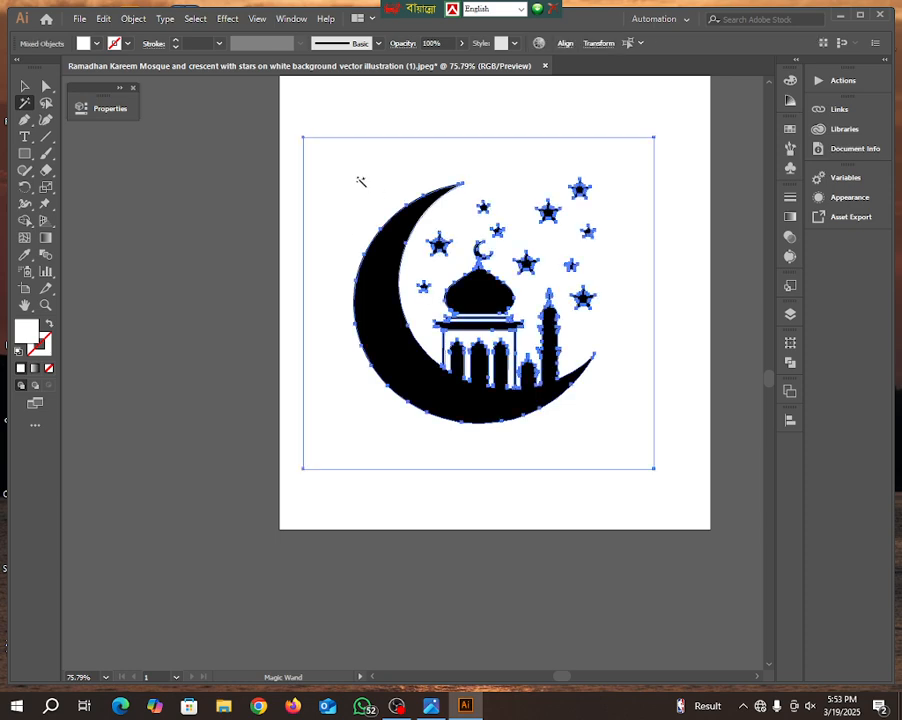
{"action": "left_click", "coordinate": [361, 181]}
{"action": "key", "text": "v"}
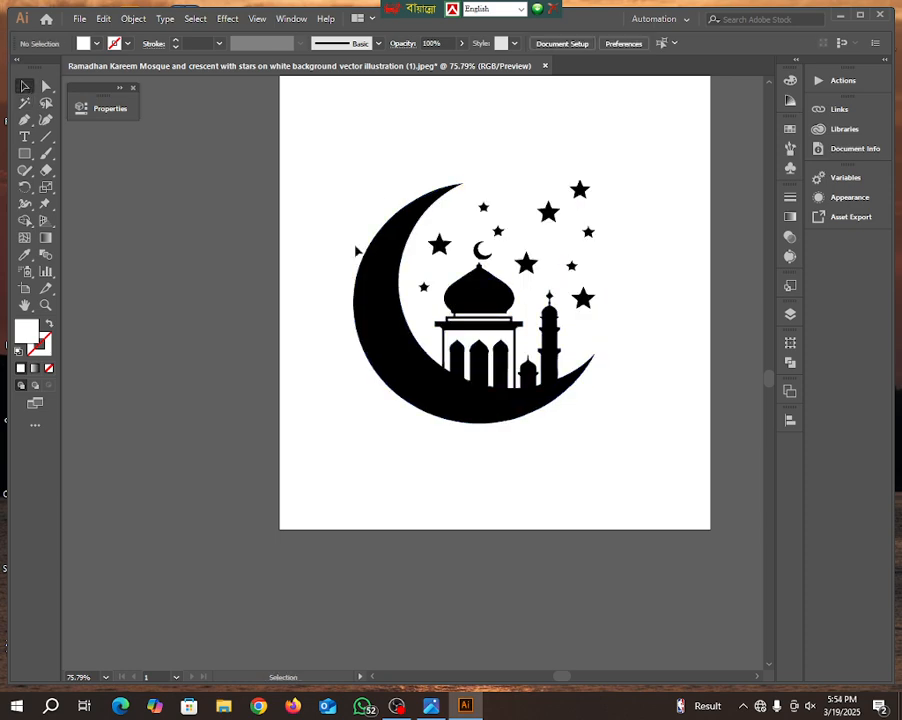
- Select the remaining black crescent, mosque and stars together and group them
{"action": "left_click", "coordinate": [404, 272]}
{"action": "left_click_drag", "start_coordinate": [404, 272], "coordinate": [378, 315]}
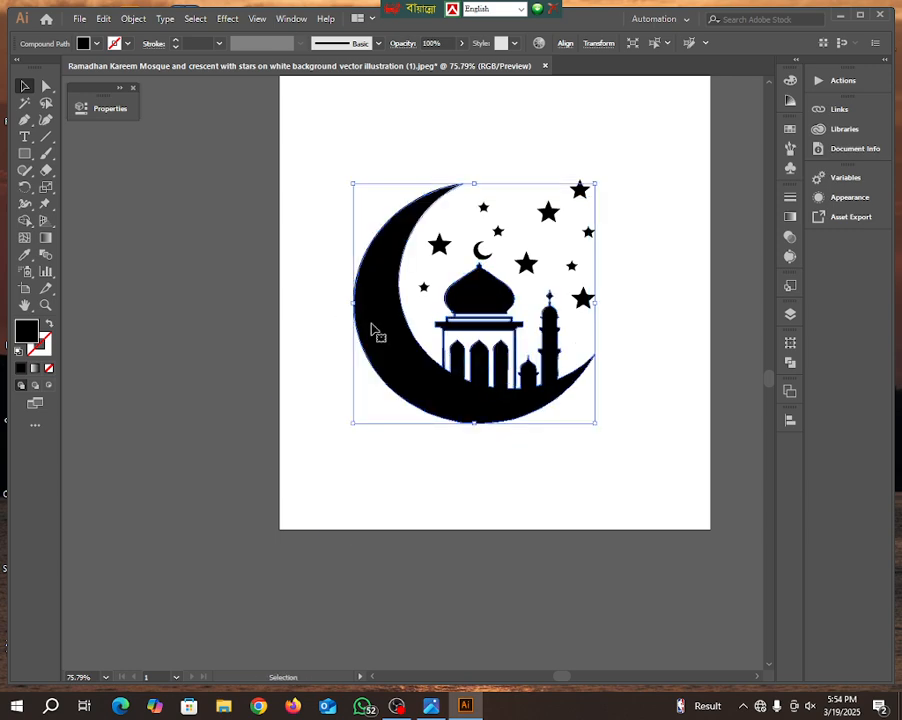
{"action": "left_click_drag", "start_coordinate": [336, 147], "coordinate": [656, 428]}
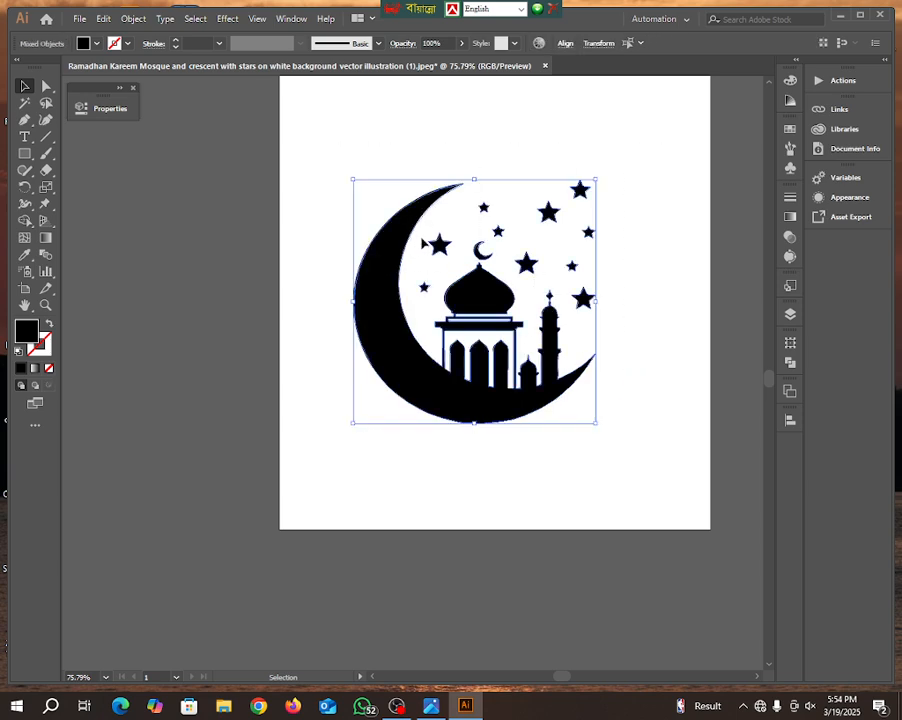
{"action": "scroll", "coordinate": [390, 358], "scroll_direction": "up", "scroll_amount": 2}
{"action": "right_click", "coordinate": [386, 350]}
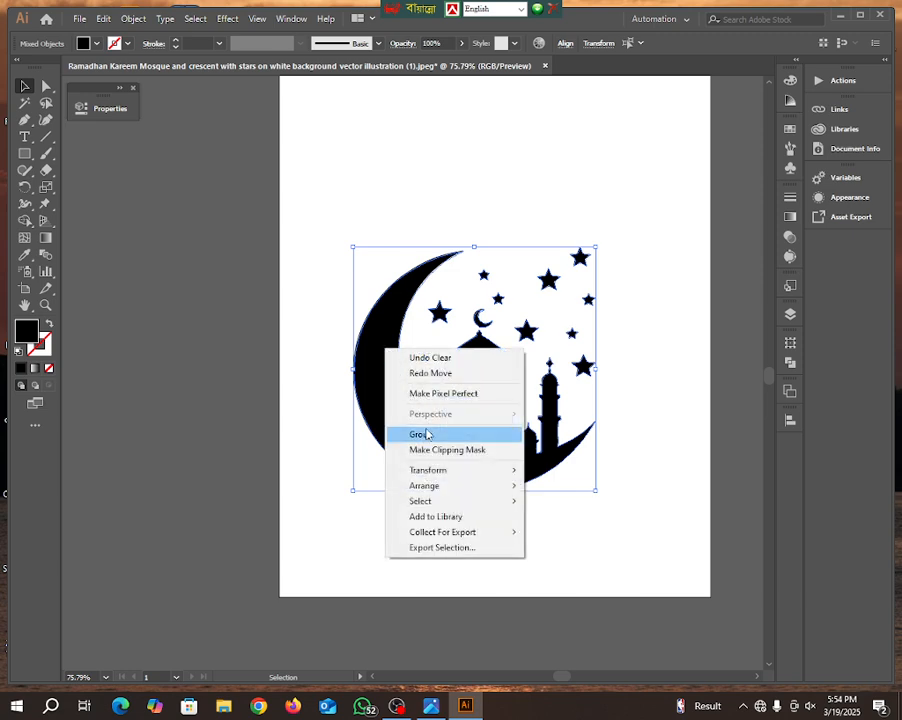
{"action": "left_click", "coordinate": [426, 434]}
- Create a new square document with pixel units and a width of 1200 px
{"action": "left_click", "coordinate": [78, 19]}
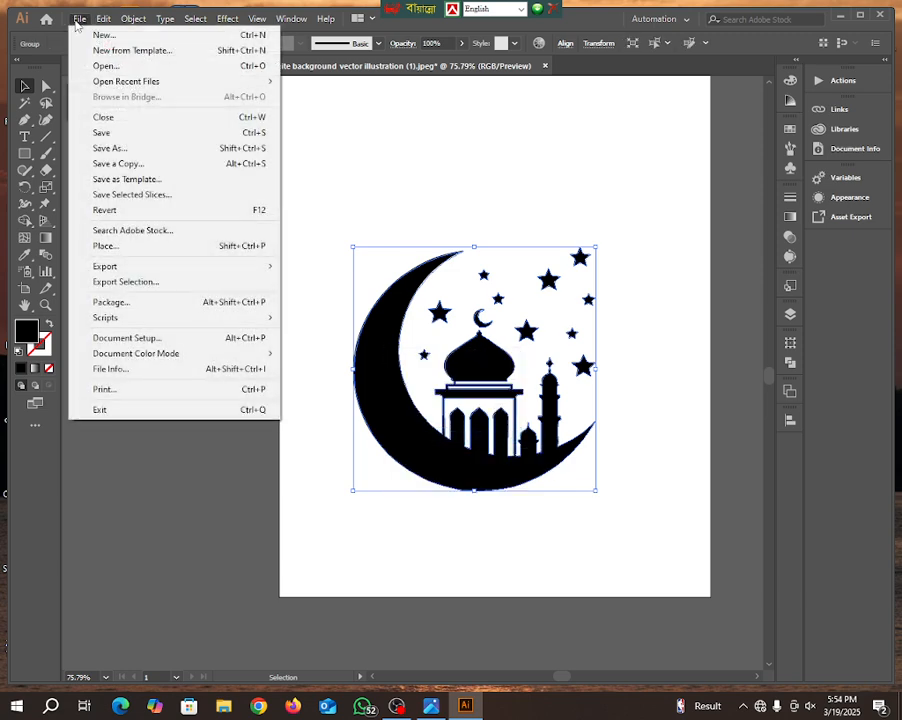
{"action": "left_click", "coordinate": [99, 36]}
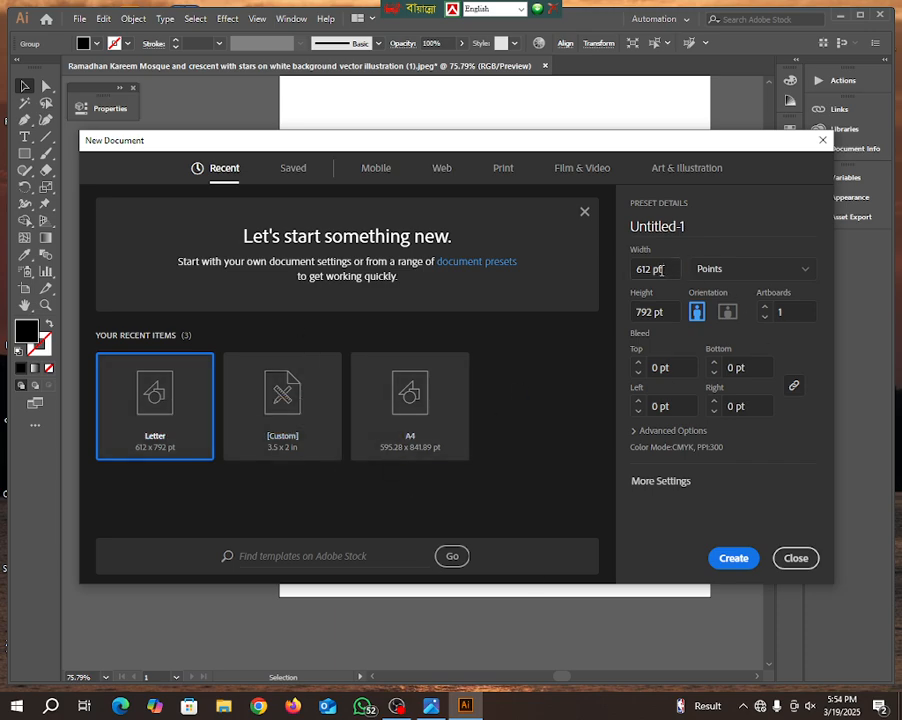
{"action": "left_click", "coordinate": [713, 272]}
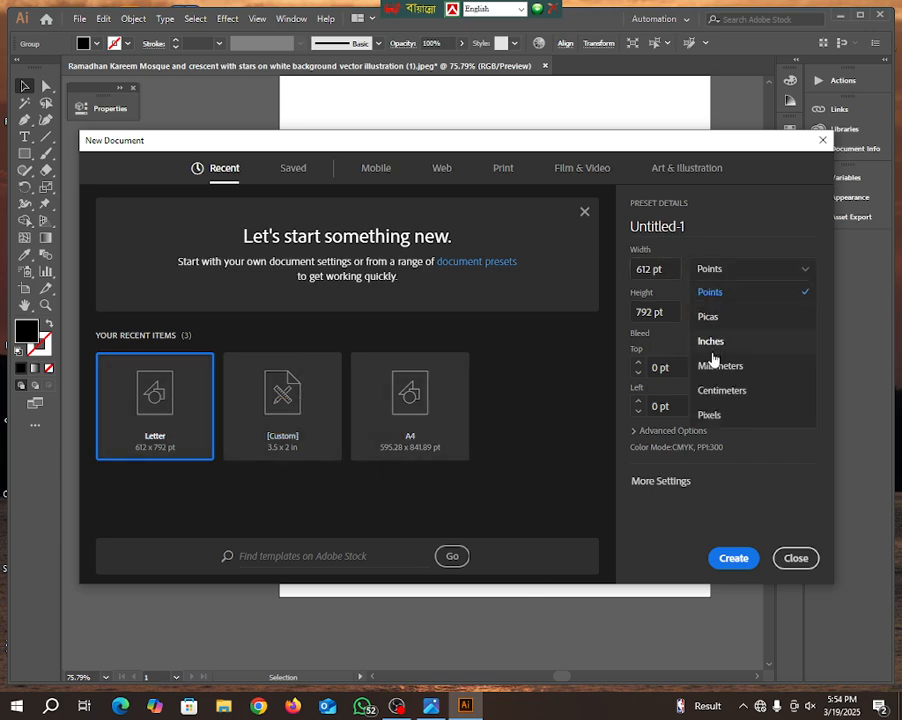
{"action": "left_click", "coordinate": [706, 414]}
{"action": "double_click", "coordinate": [645, 269]}
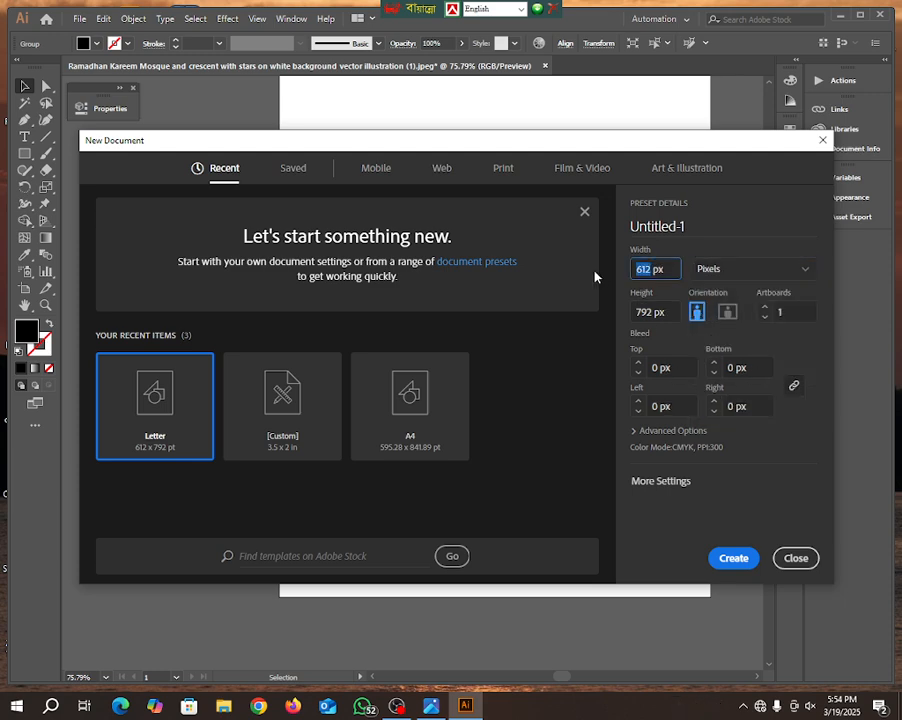
{"action": "type", "text": "1200"}
{"action": "double_click", "coordinate": [645, 313]}
{"action": "type", "text": "1"}
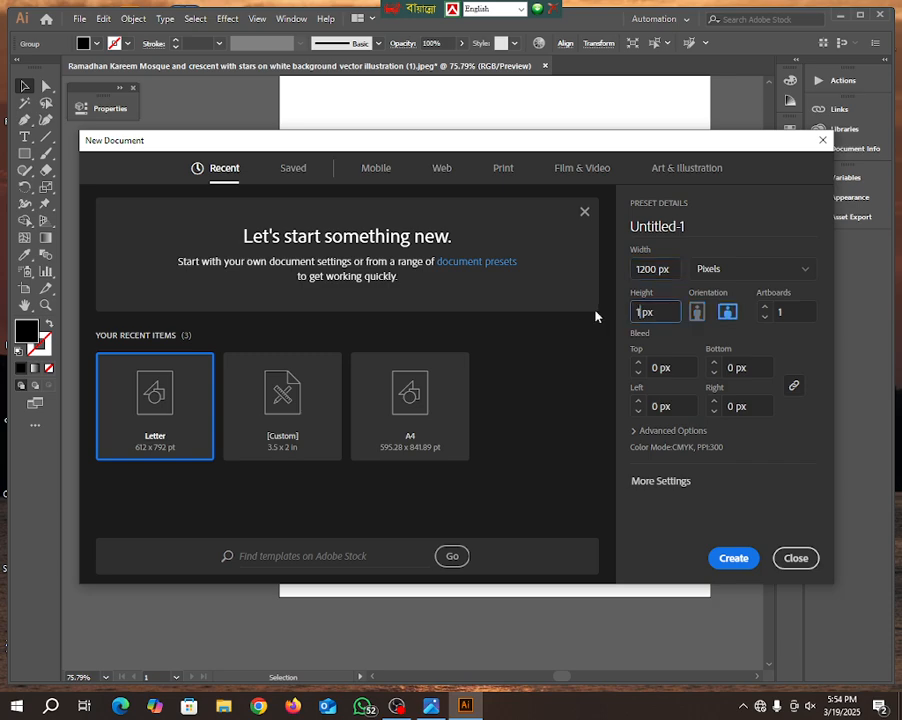
{"action": "left_click", "coordinate": [733, 557]}
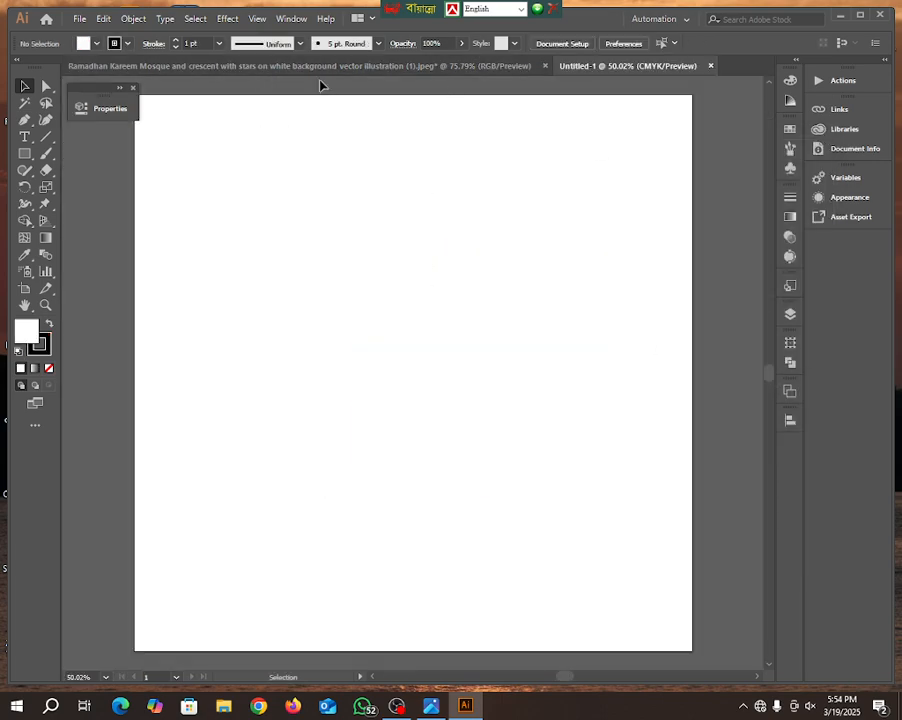
- Bring the grouped mosque artwork into the new document, enlarged and roughly centred on the artboard, and maximize the window
{"action": "left_click", "coordinate": [318, 68]}
{"action": "left_click_drag", "start_coordinate": [382, 348], "coordinate": [626, 566]}
{"action": "left_click_drag", "start_coordinate": [542, 526], "coordinate": [428, 498]}
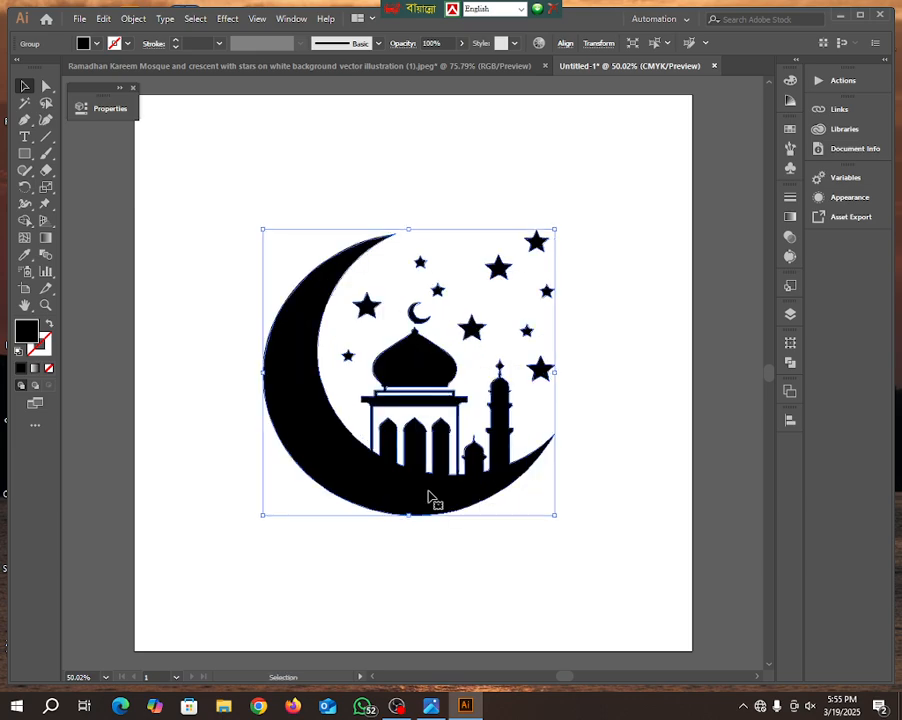
{"action": "left_click", "coordinate": [142, 296]}
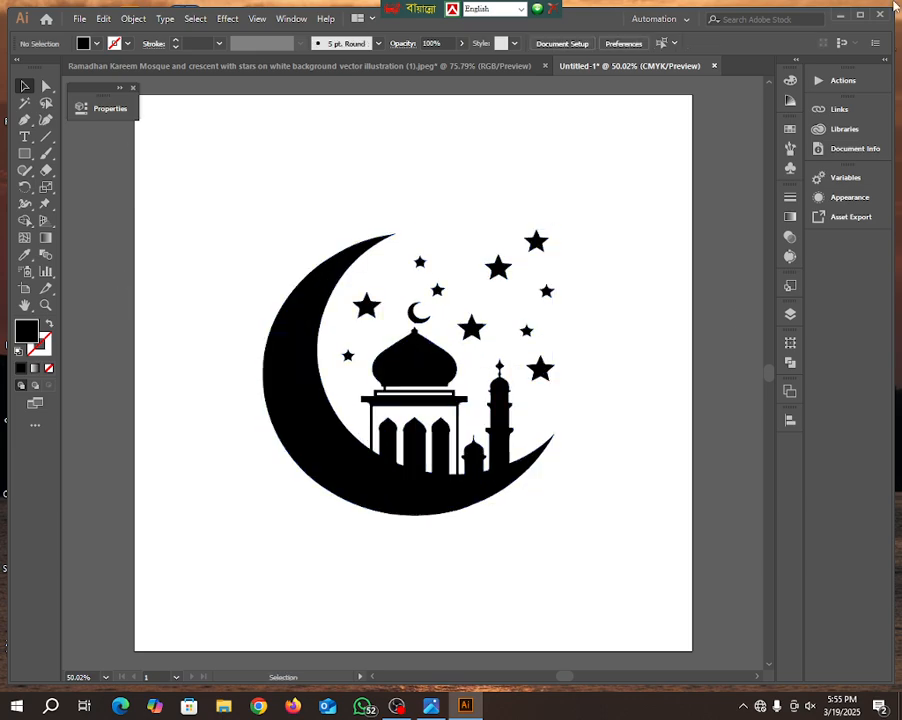
{"action": "left_click", "coordinate": [860, 17]}
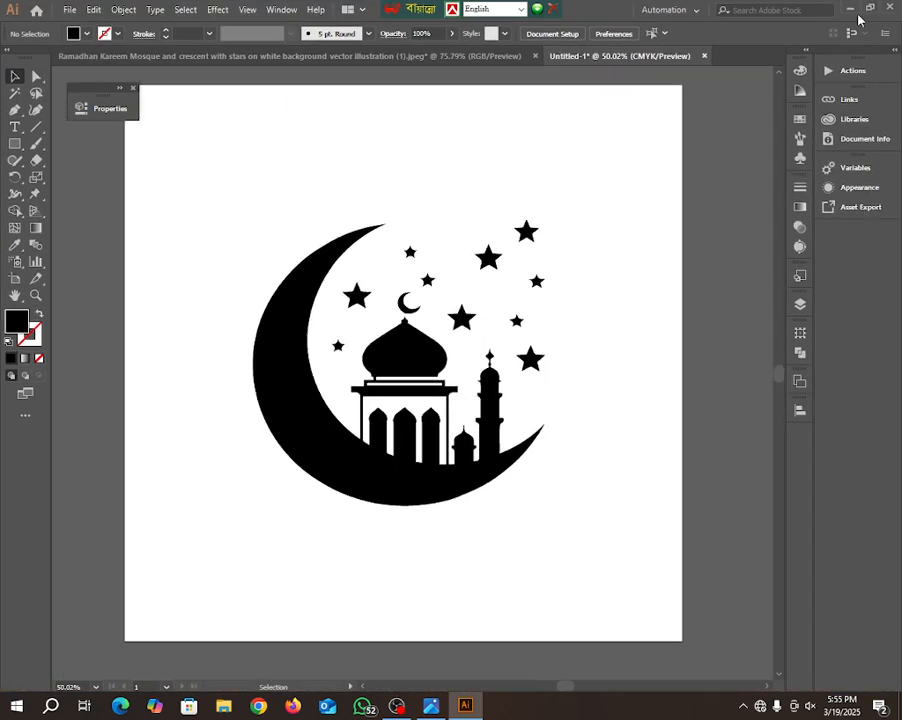